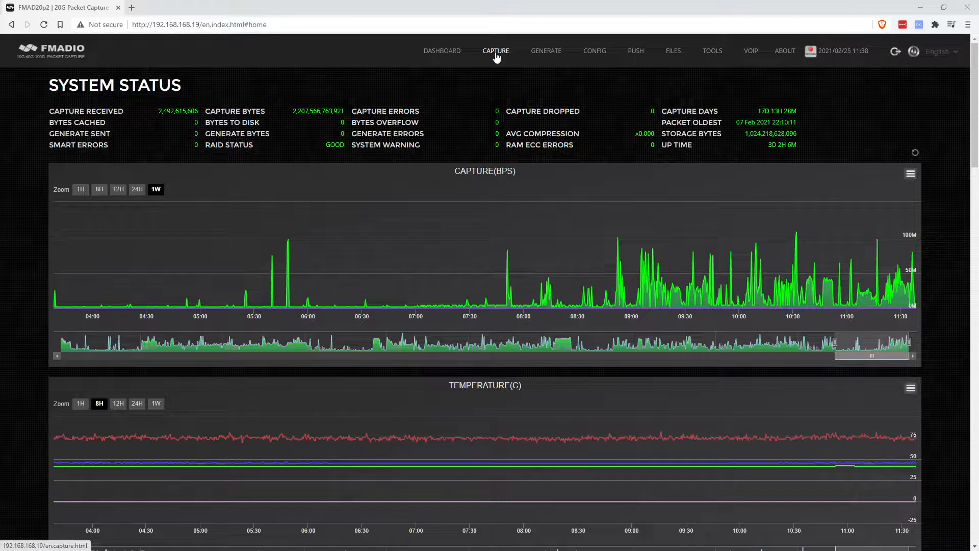
Step: View the capture status page, and open capture1_20210225_0000 in the packet browser
click(497, 53)
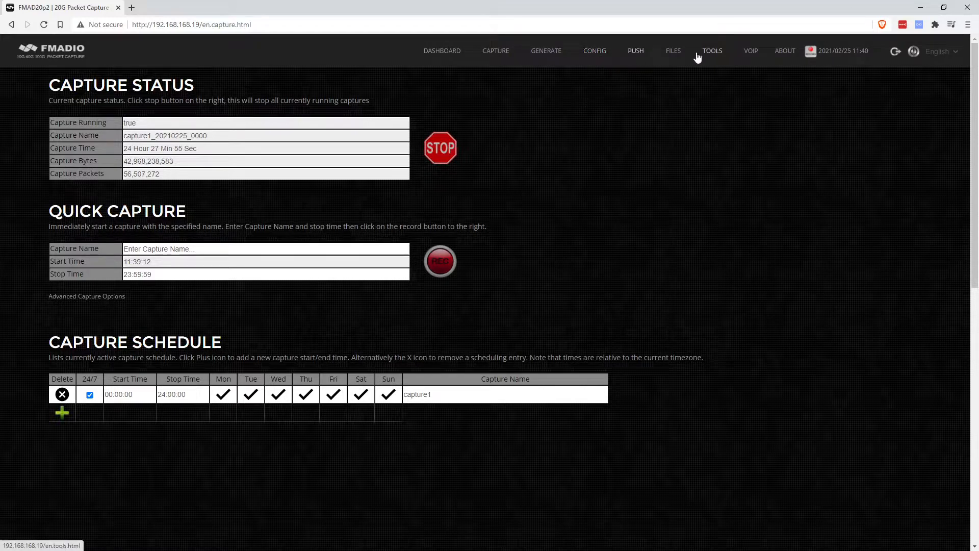
click(676, 54)
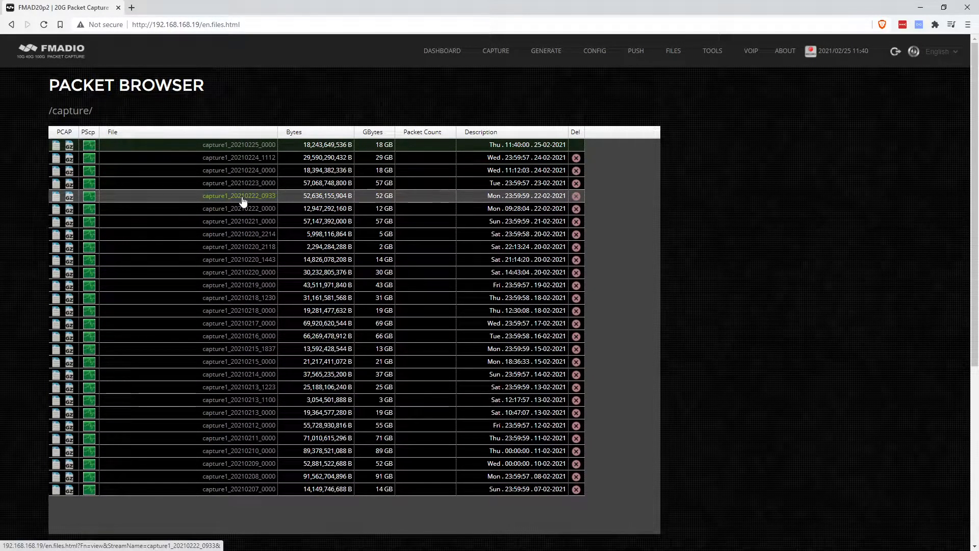
click(250, 145)
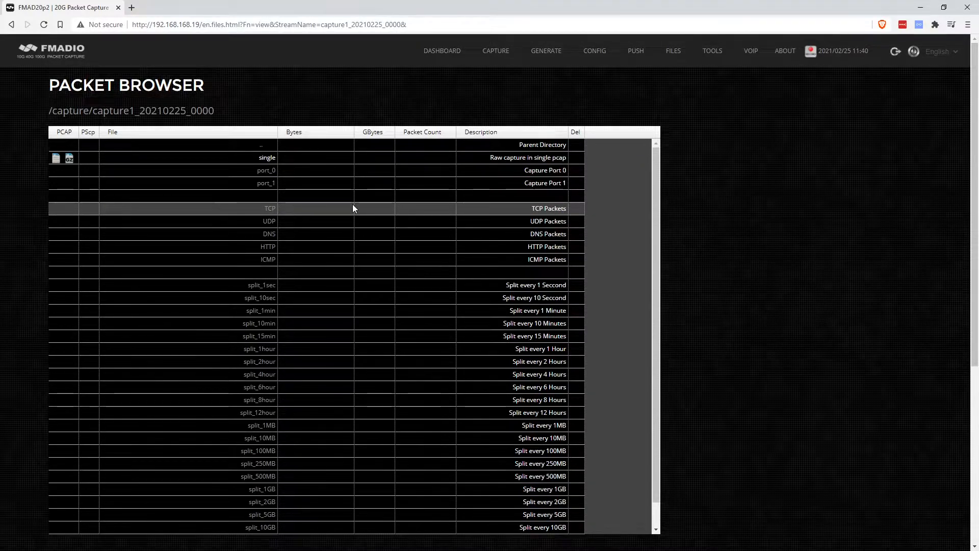
Step: Look through the available views of the capture and open its split into 15-minute segments
scroll(353, 205, down, 2)
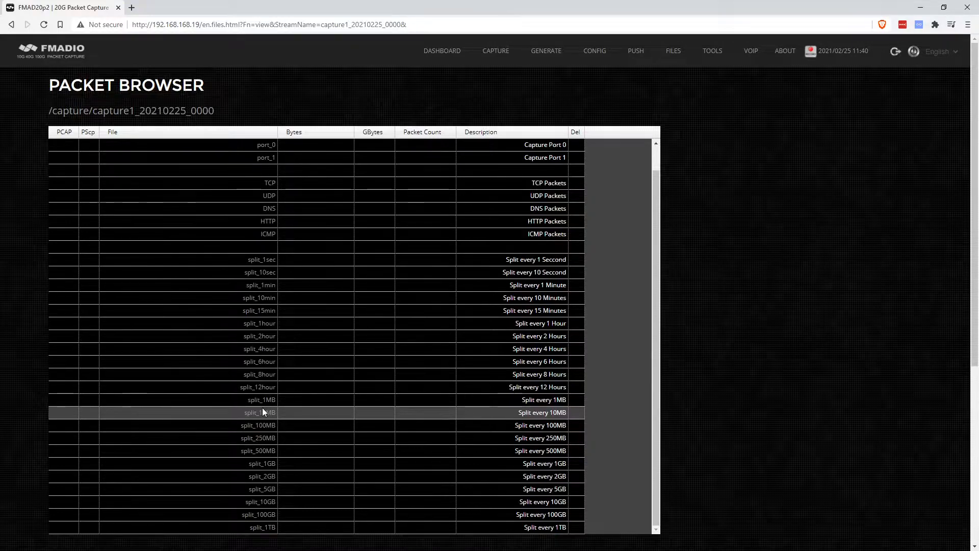
scroll(262, 412, down, 3)
scroll(262, 411, up, 5)
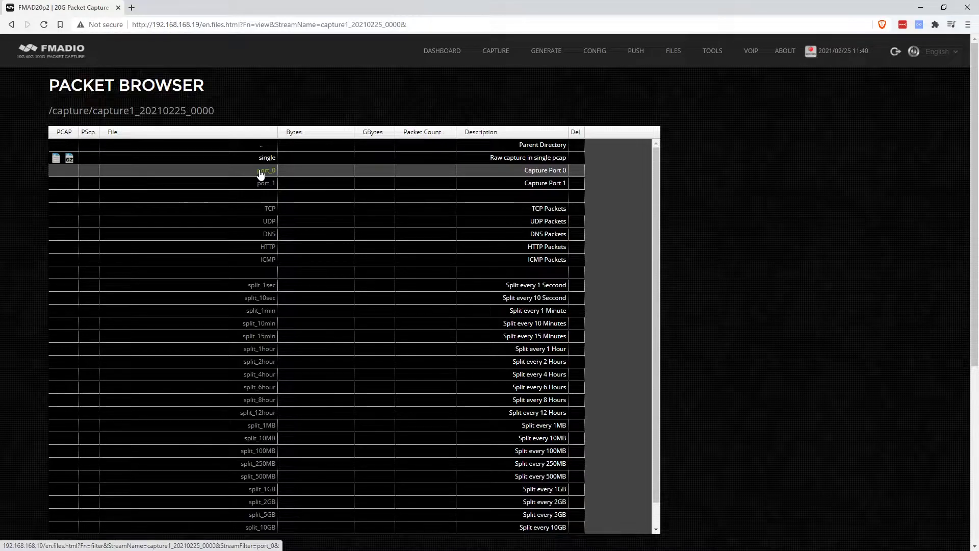
click(270, 340)
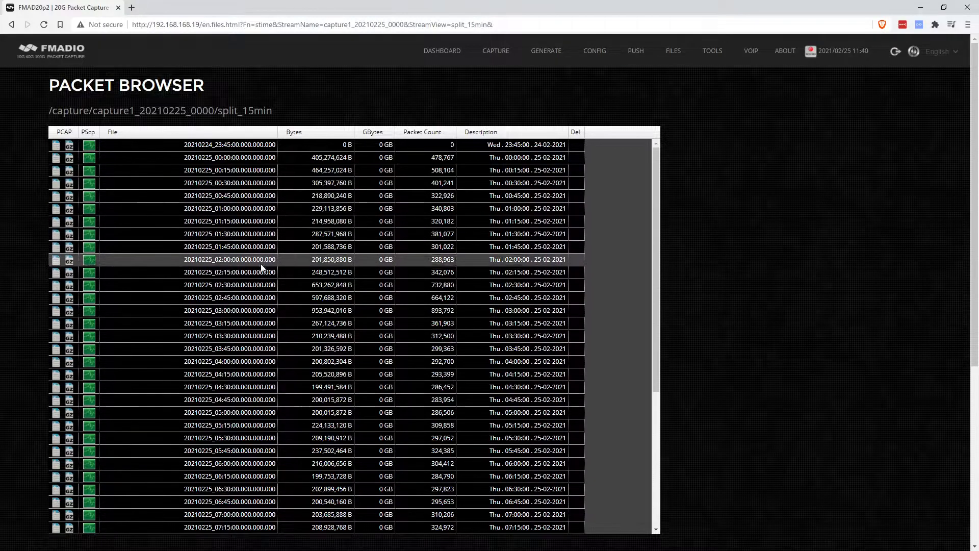
Step: Open the 09:30:00 segment of 25-02-2021 in Packet Scope
scroll(242, 435, down, 4)
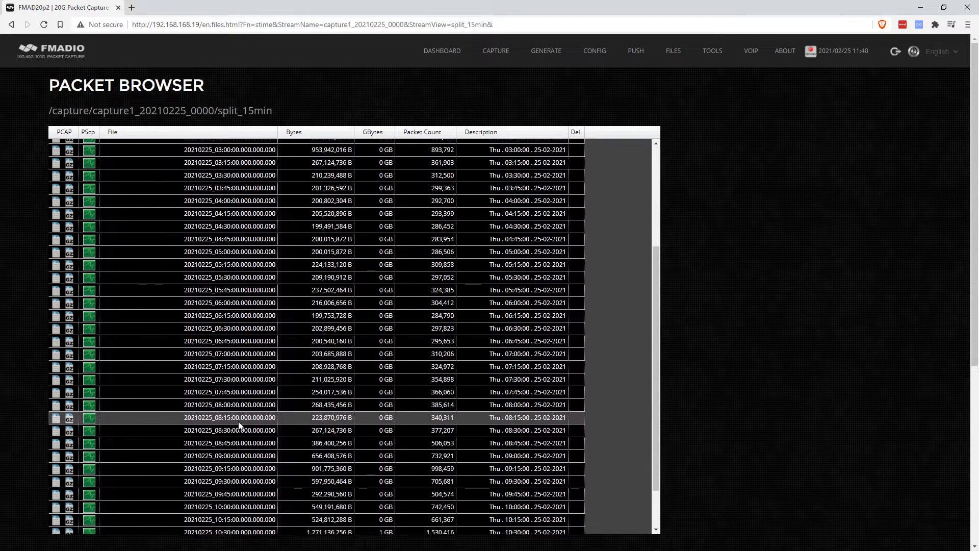
scroll(239, 422, down, 5)
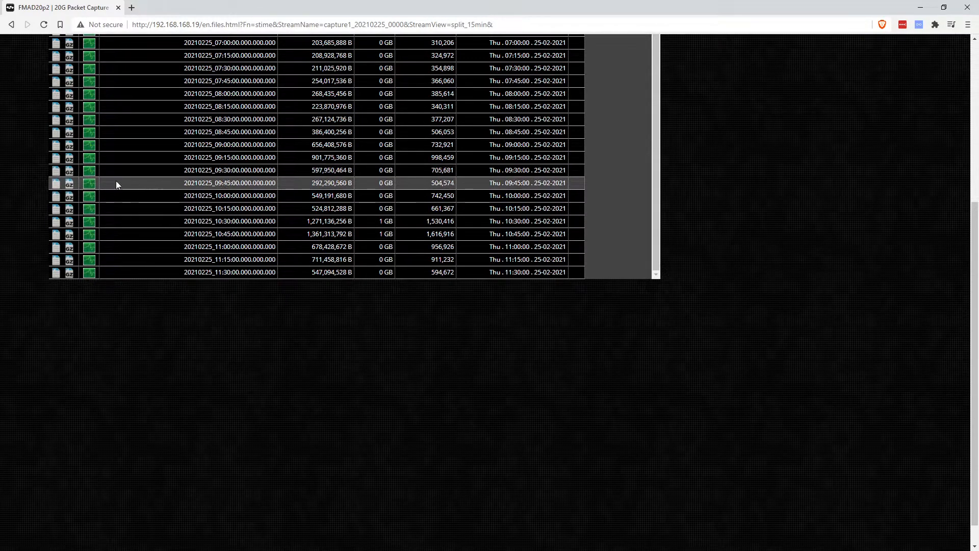
click(90, 172)
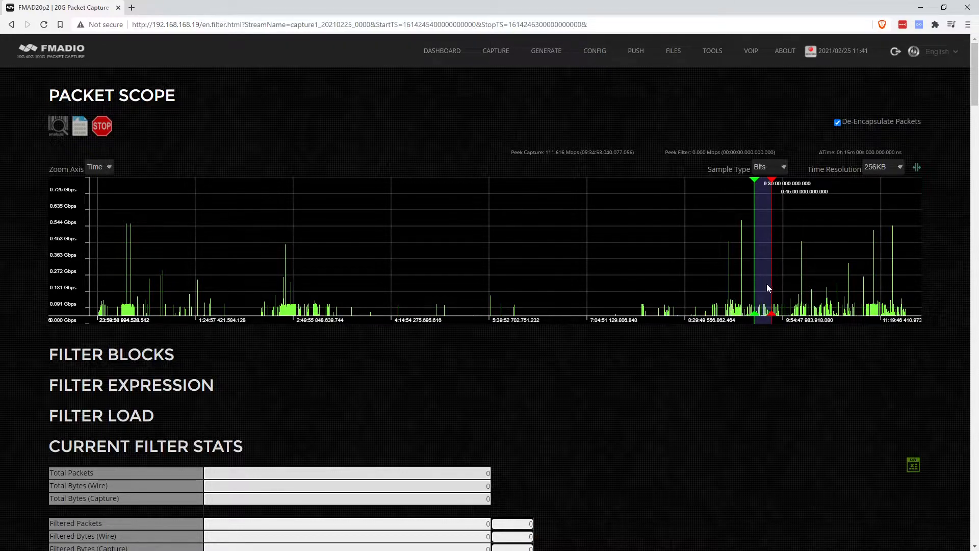
Step: Try to set the traffic graph's time resolution to 100 msec around the 9:30 to 9:45 range
drag(682, 261, 381, 272)
scroll(453, 281, up, 1)
scroll(453, 280, up, 20)
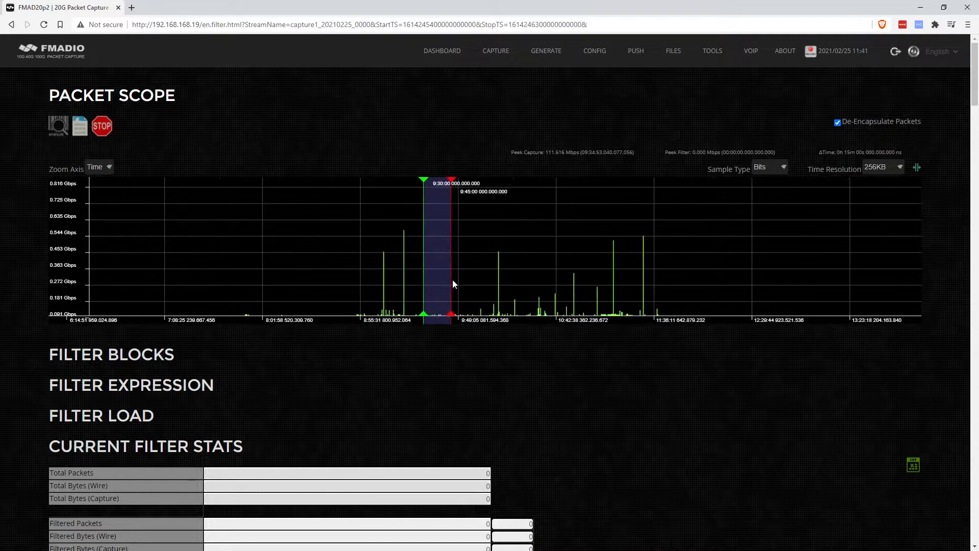
scroll(378, 272, up, 4)
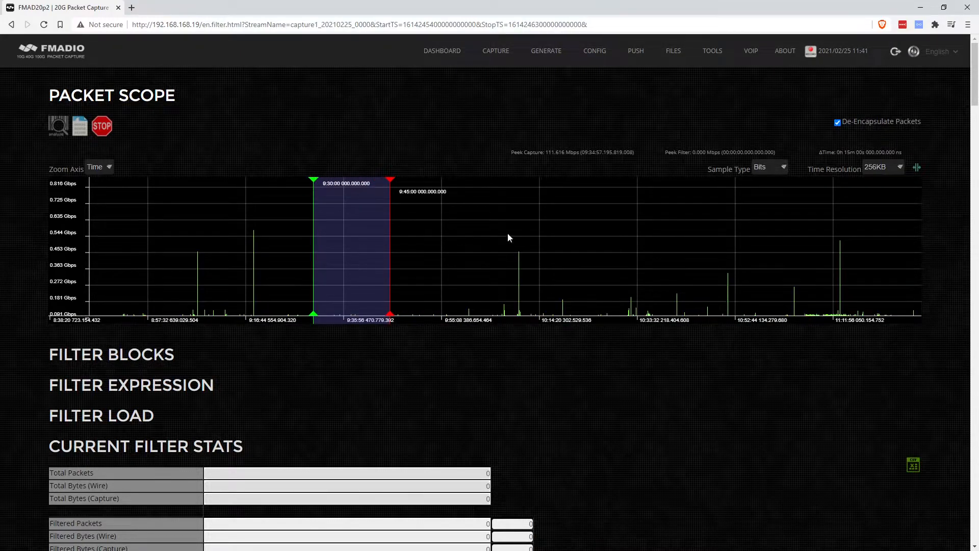
click(884, 173)
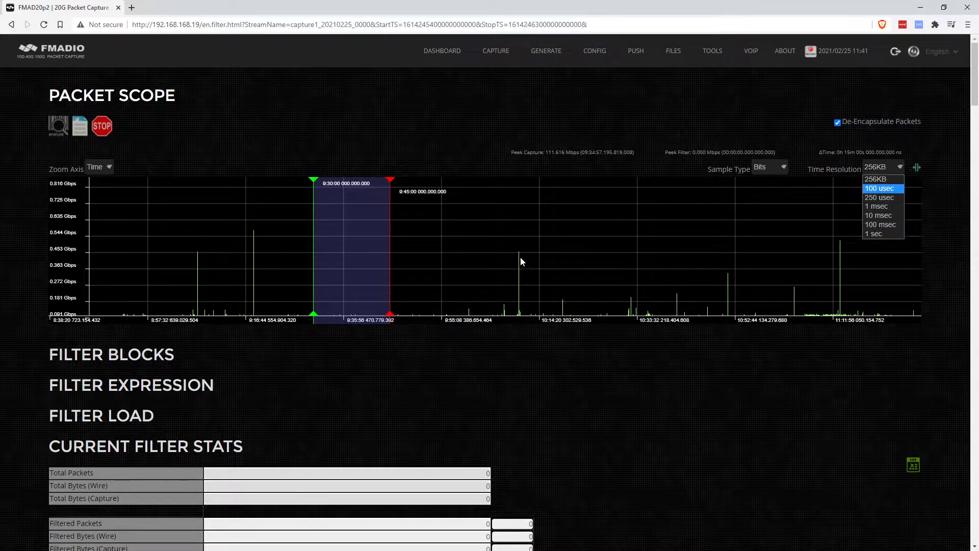
click(889, 225)
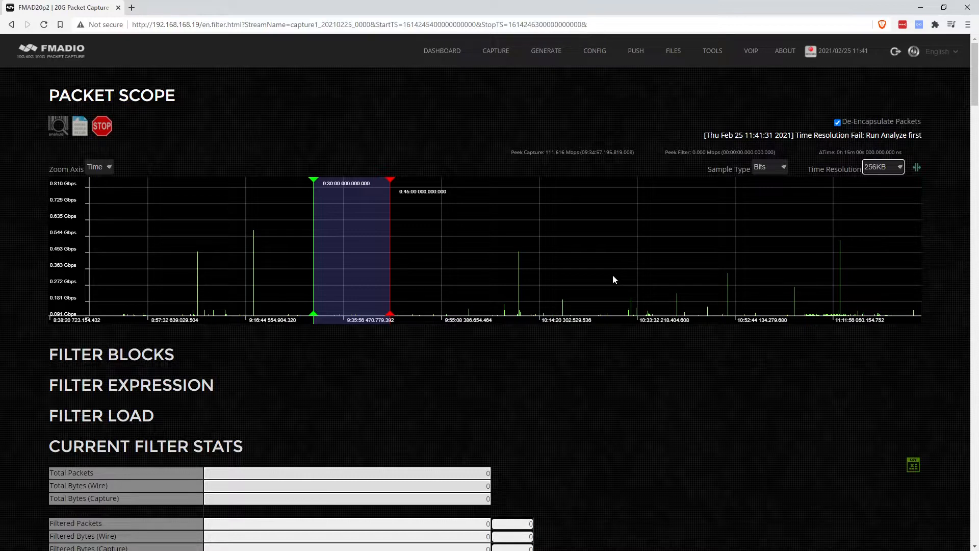
Step: Analyze the 9:30 to 9:45 range and set the graph's time resolution to 100 msec
click(79, 126)
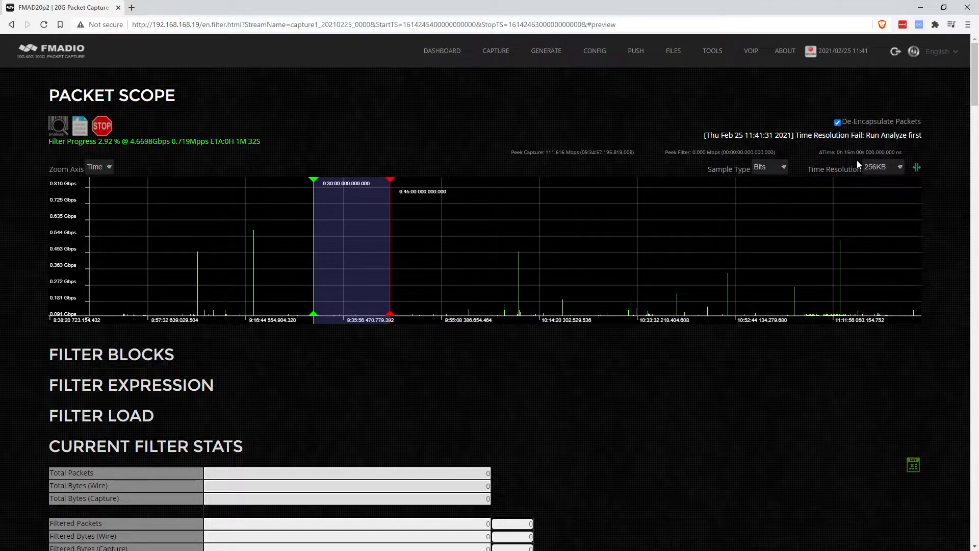
click(889, 167)
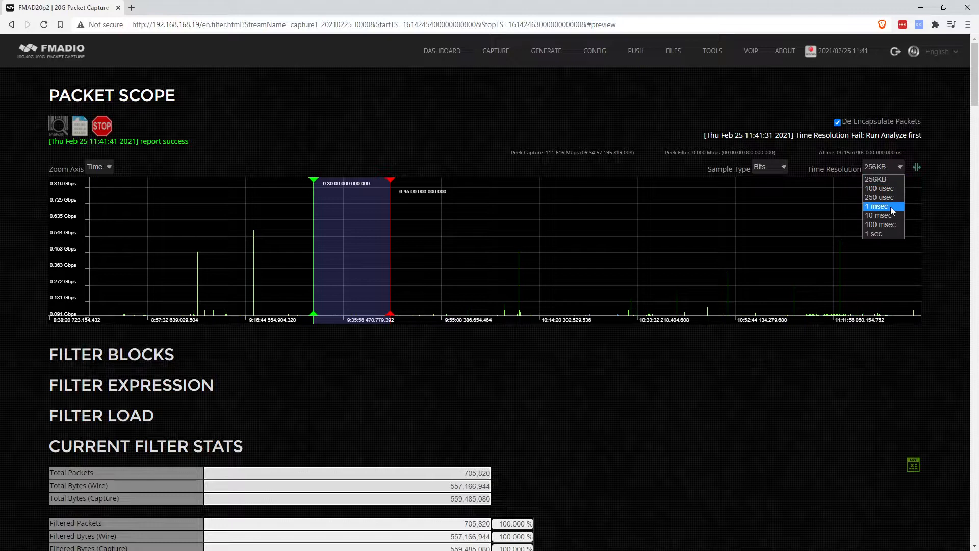
click(887, 225)
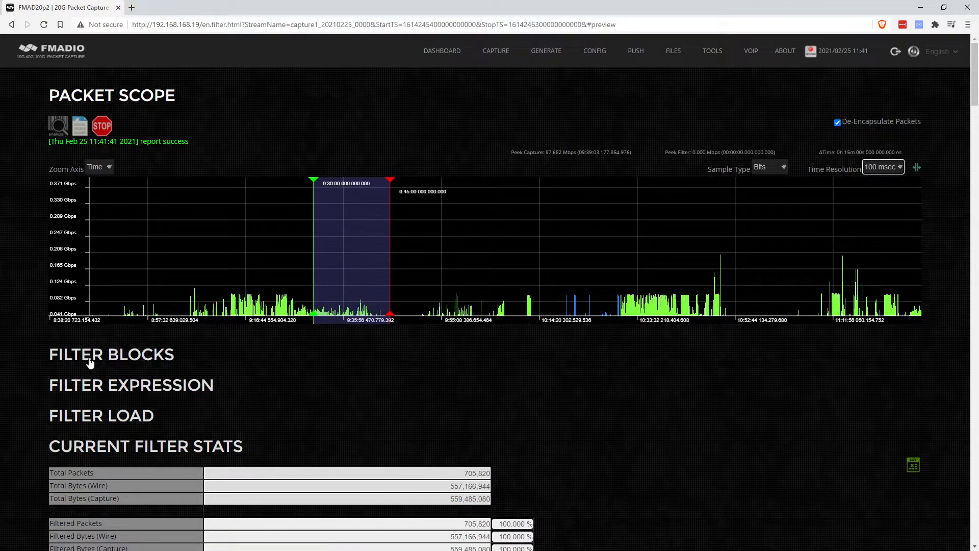
Step: Add the filter rule bpf == port 1883 to Block0 and rerun the analysis
click(127, 356)
scroll(352, 368, down, 2)
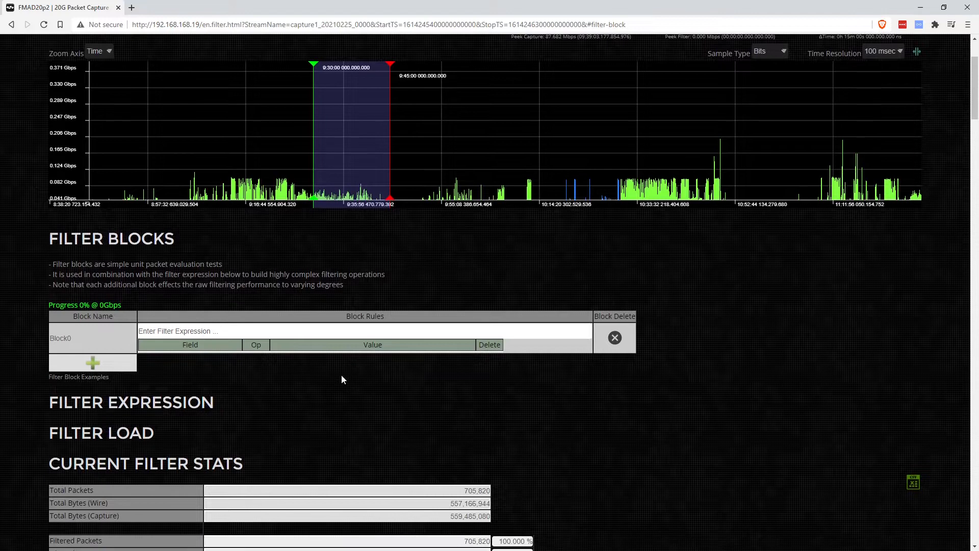
click(314, 331)
text(bpf == port 1883)
key(Return)
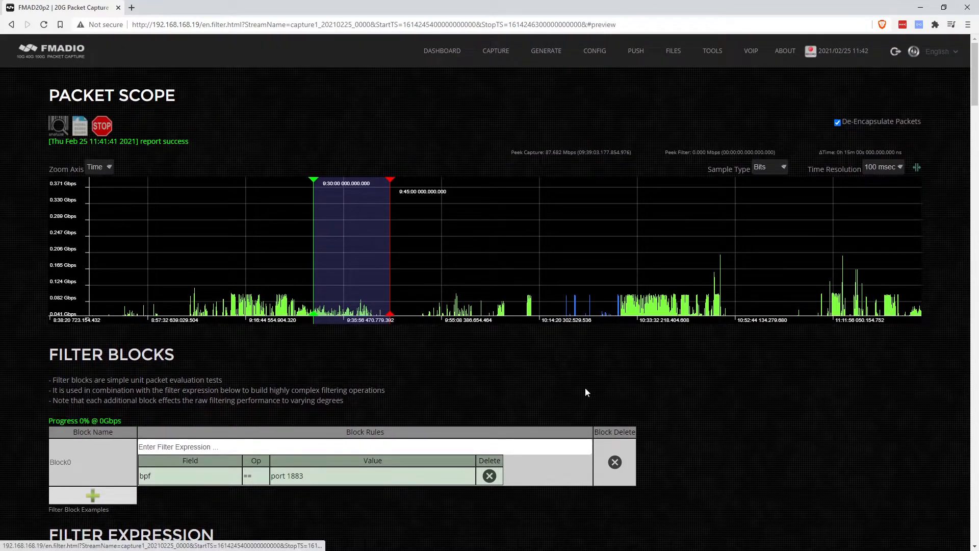
Step: Check the current filter stats and show the packet size histogram for MTU 1500
scroll(706, 362, down, 6)
scroll(707, 366, down, 4)
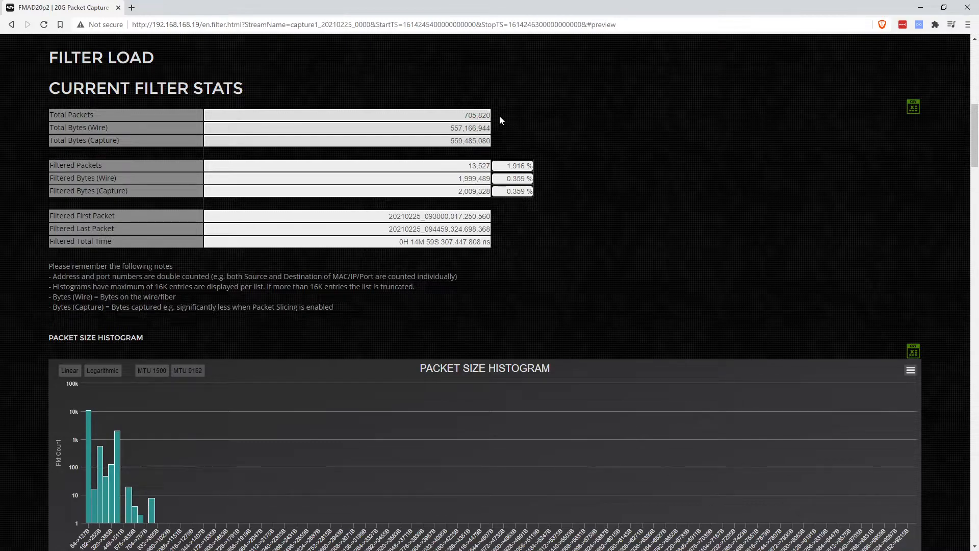
scroll(500, 121, down, 1)
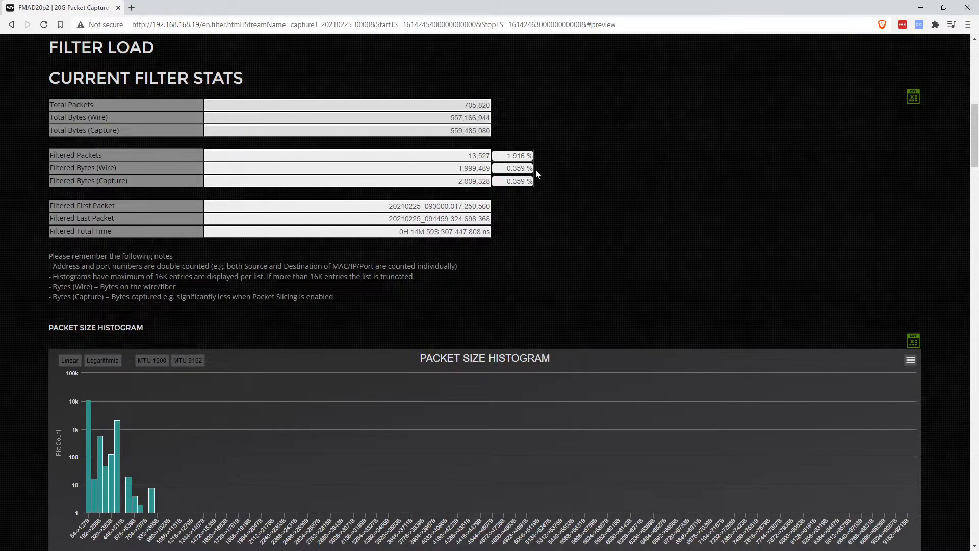
scroll(558, 192, down, 2)
click(148, 243)
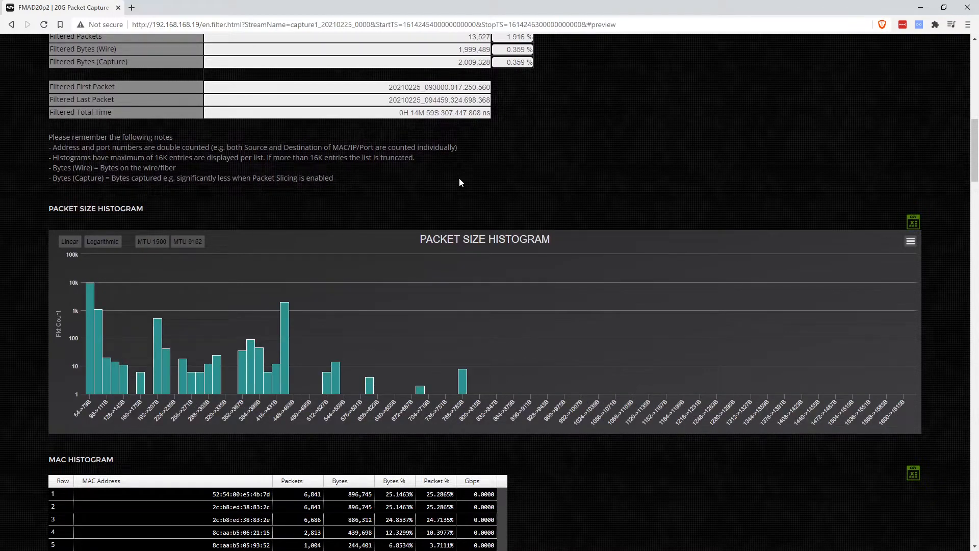
Step: Examine the filtered traffic's packet size, MAC, IPv4, top talkers, protocol, port, VLAN and MPLS histograms
scroll(459, 179, down, 4)
scroll(459, 179, up, 1)
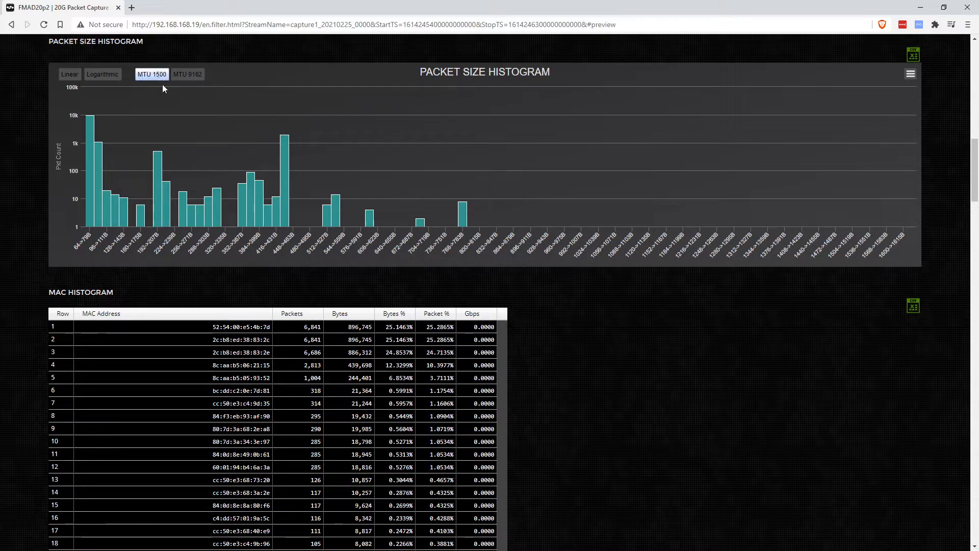
scroll(634, 309, down, 2)
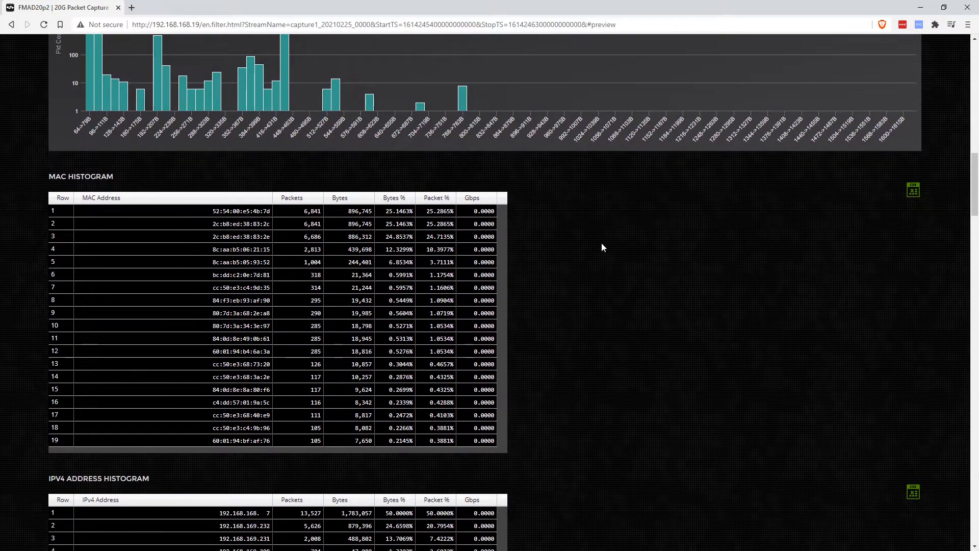
scroll(601, 243, down, 4)
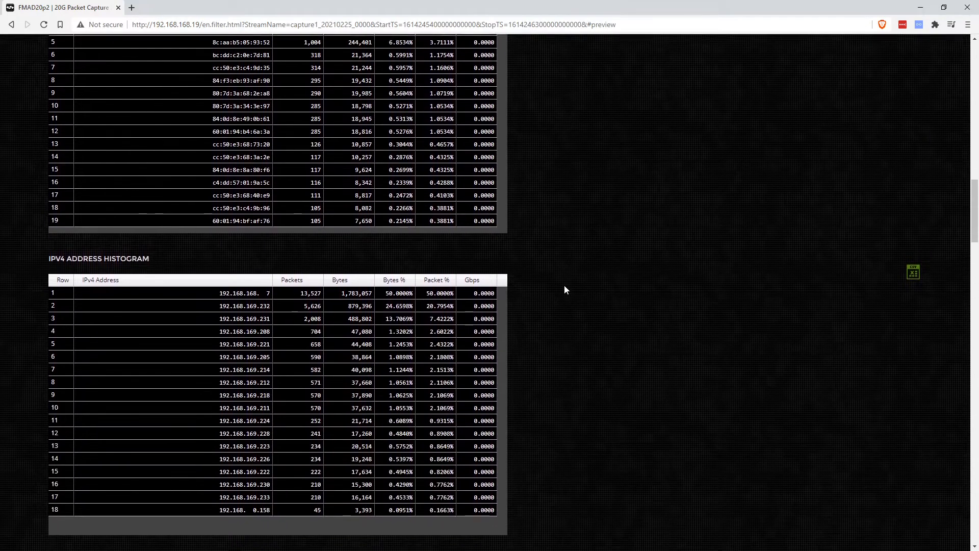
scroll(564, 284, down, 5)
scroll(556, 310, down, 9)
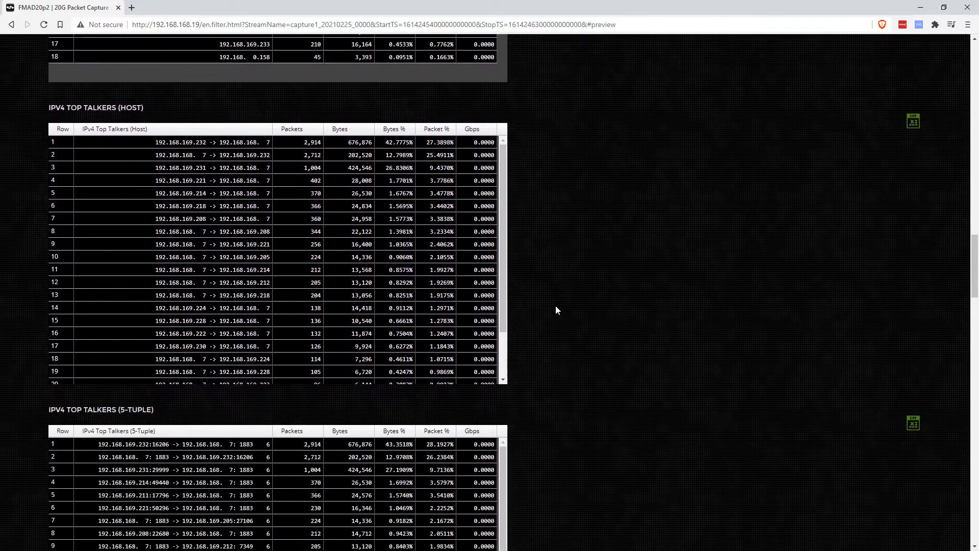
scroll(556, 309, down, 5)
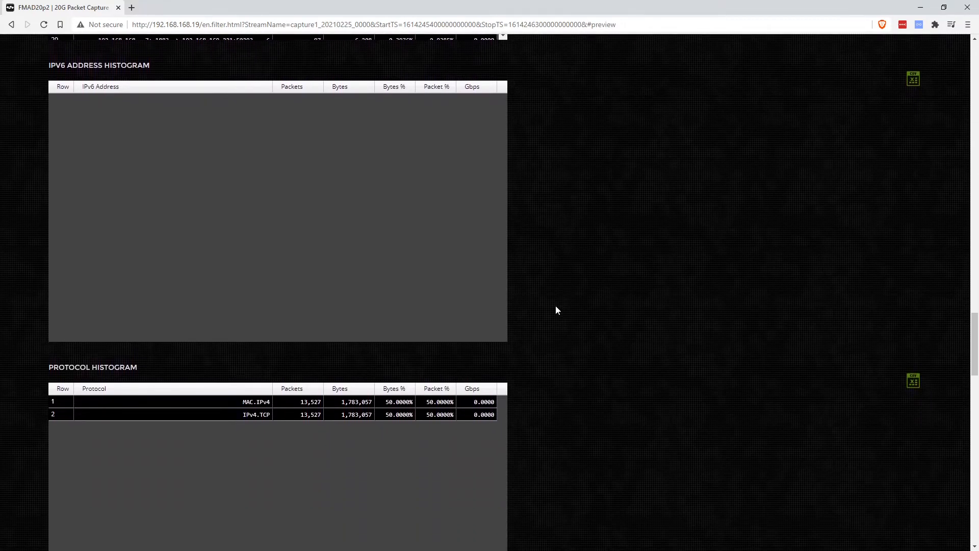
scroll(556, 310, down, 7)
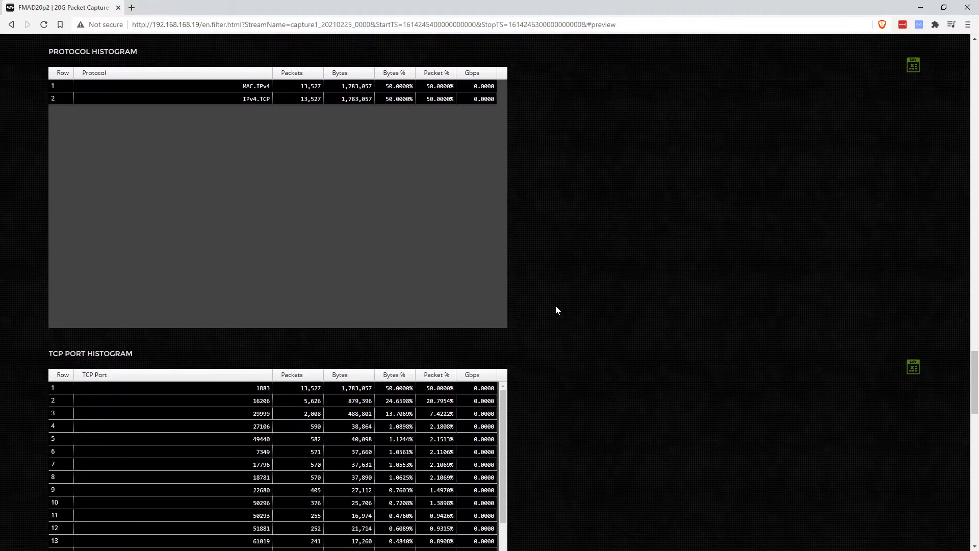
scroll(556, 306, down, 7)
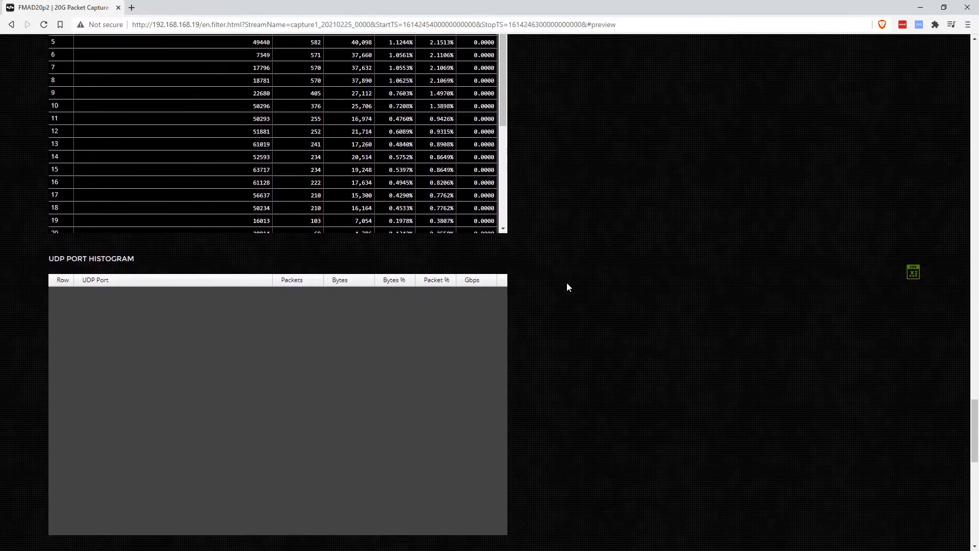
scroll(568, 287, down, 7)
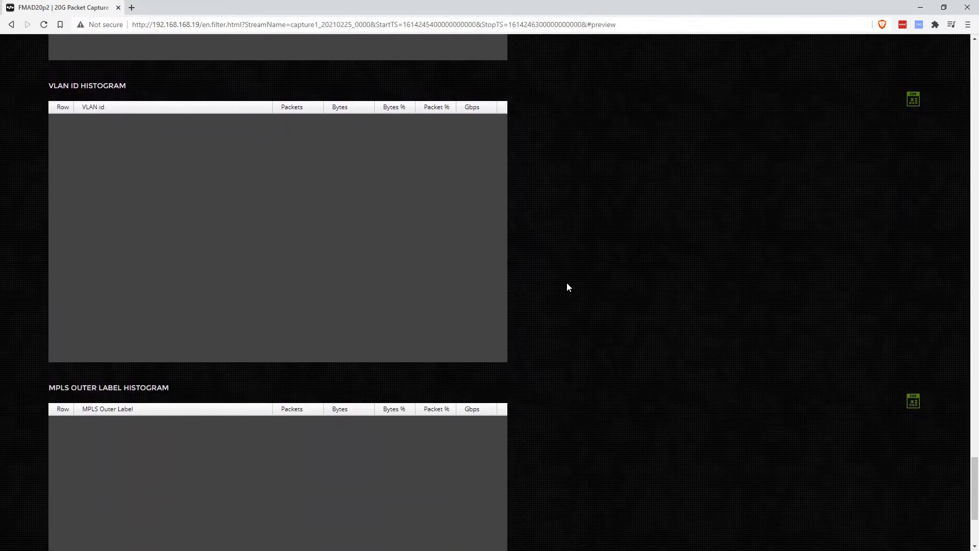
scroll(568, 287, down, 3)
scroll(568, 287, up, 19)
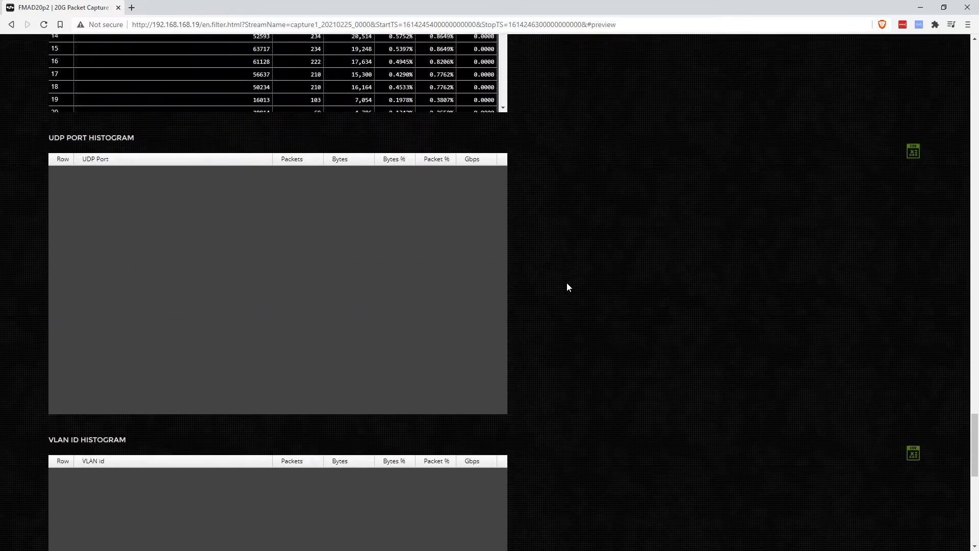
scroll(568, 287, up, 20)
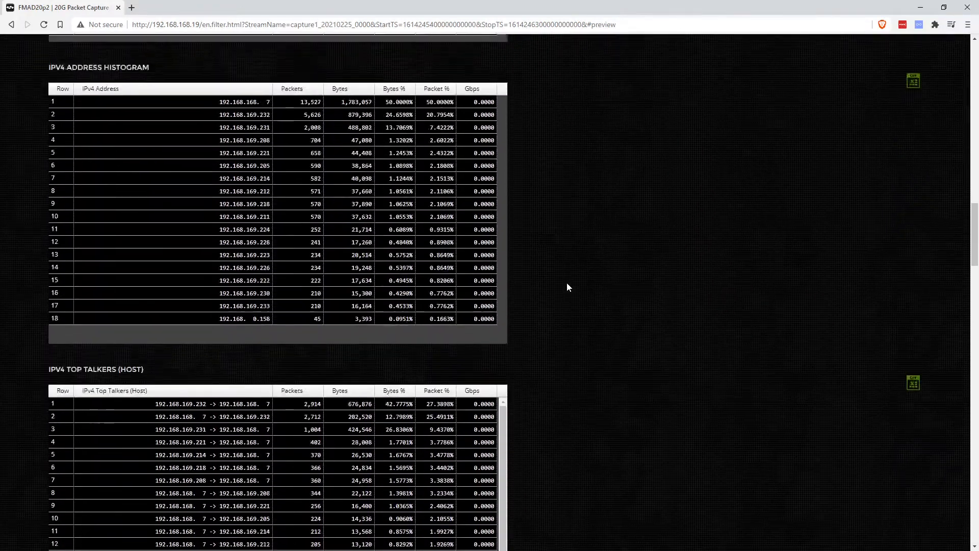
scroll(568, 286, up, 9)
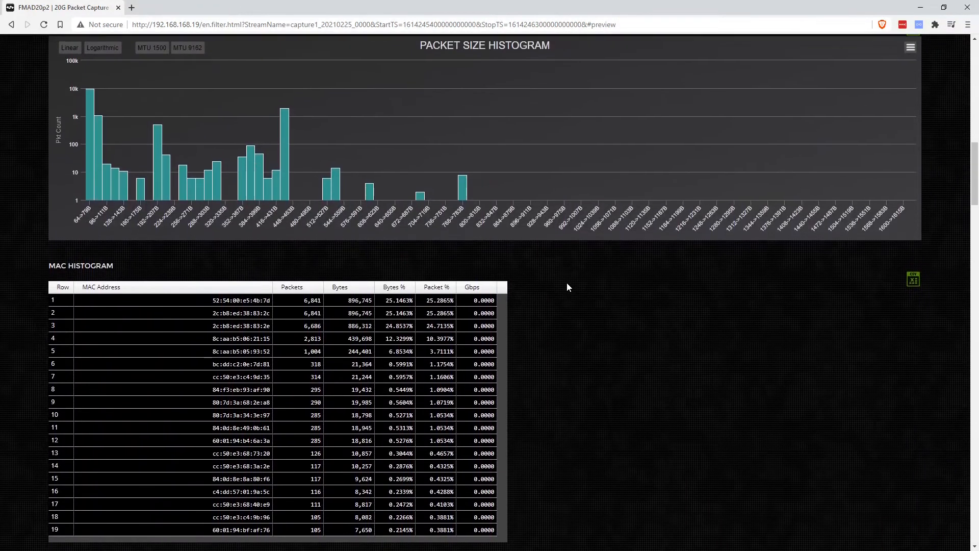
scroll(568, 288, up, 11)
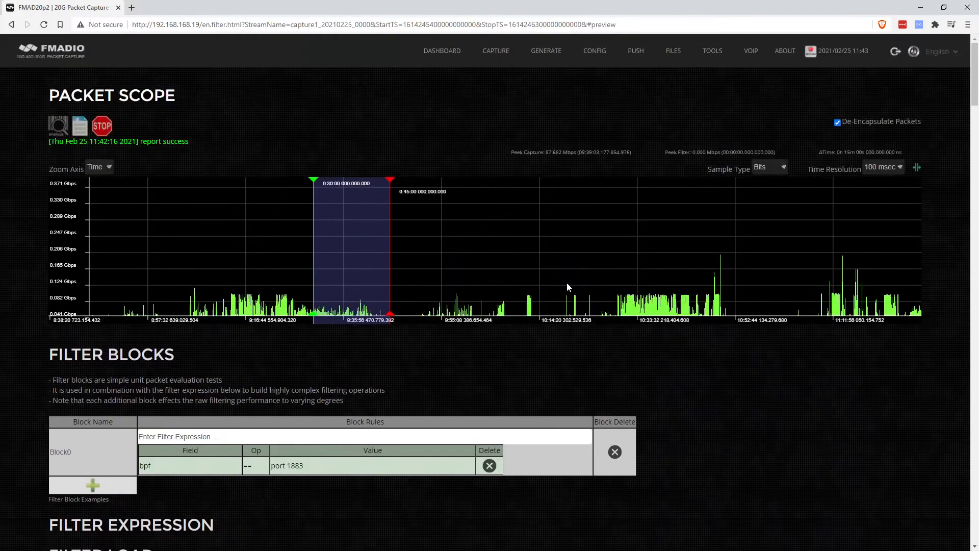
Step: Download the filtered packets as a pcap file and open it in a maximized Wireshark window
click(79, 126)
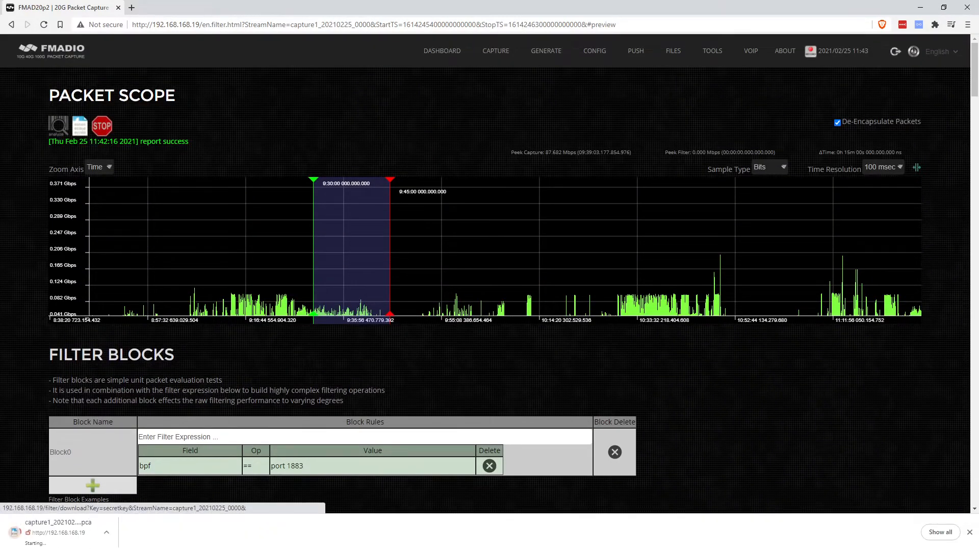
click(54, 530)
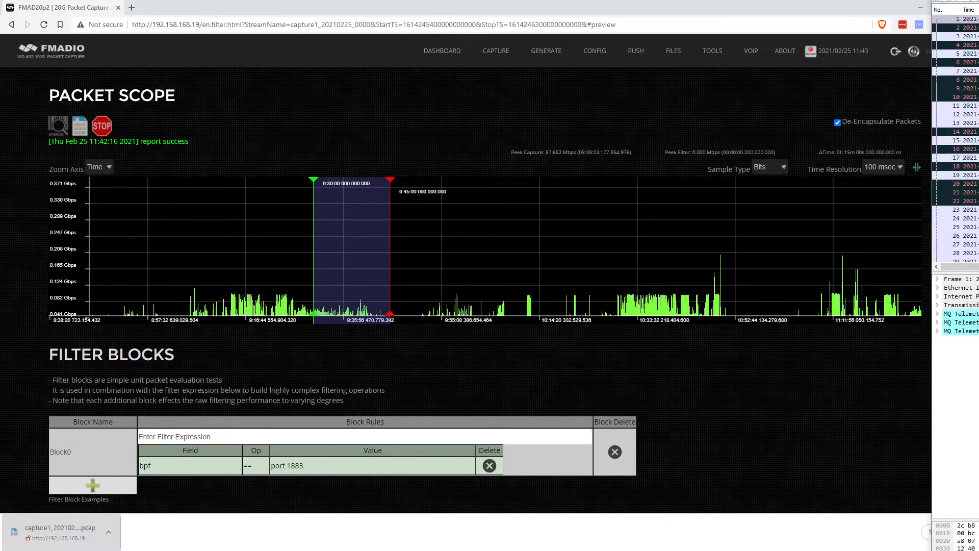
drag(978, 46, 628, 13)
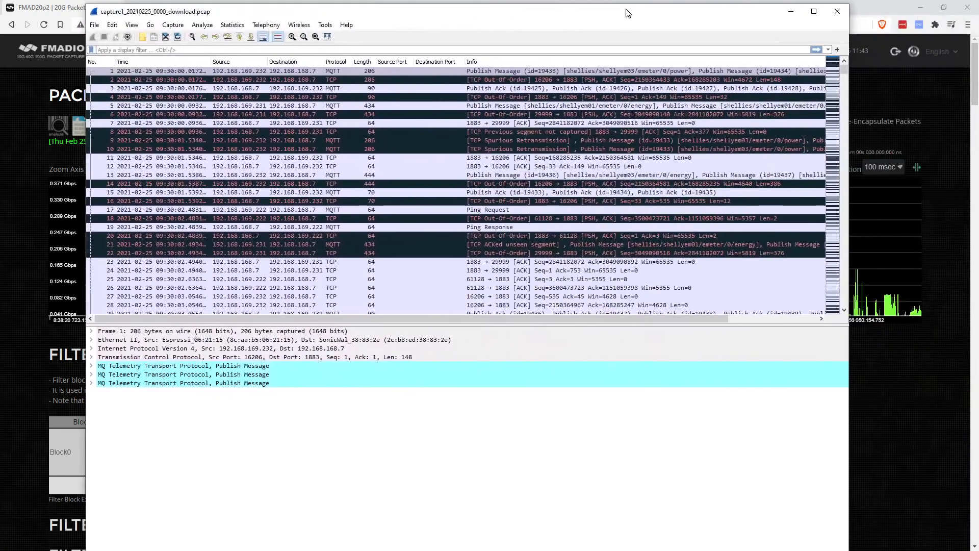
double_click(628, 13)
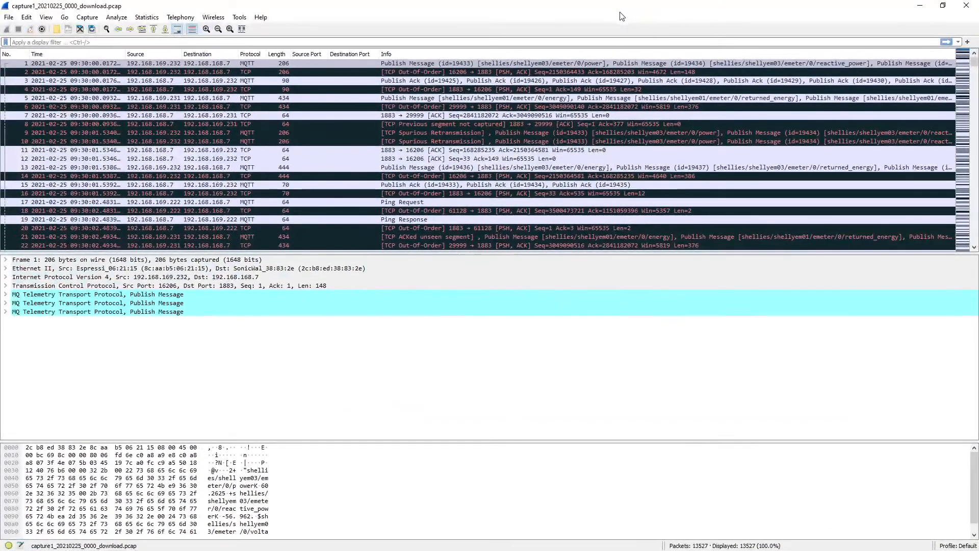